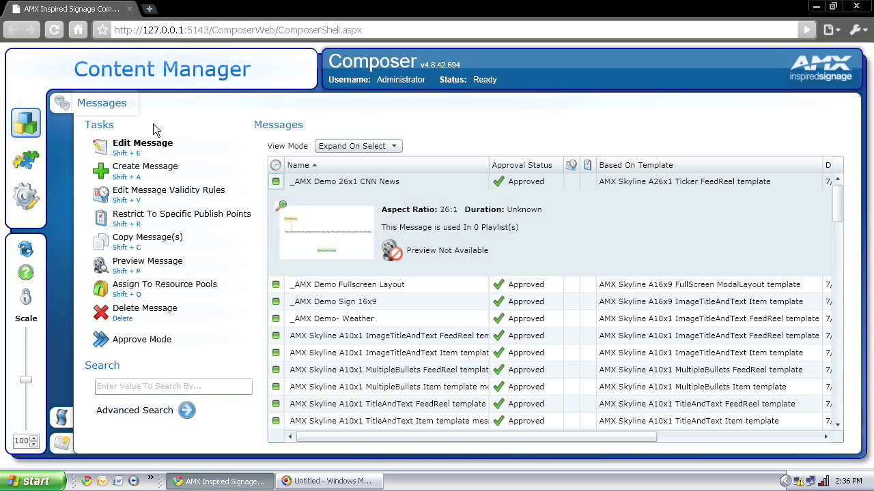
# - Create a new message based on the AMX Skyline A16x9 ClassicSplit ModalLayout template, searching the templates for "layout"
pyautogui.click(134, 171)
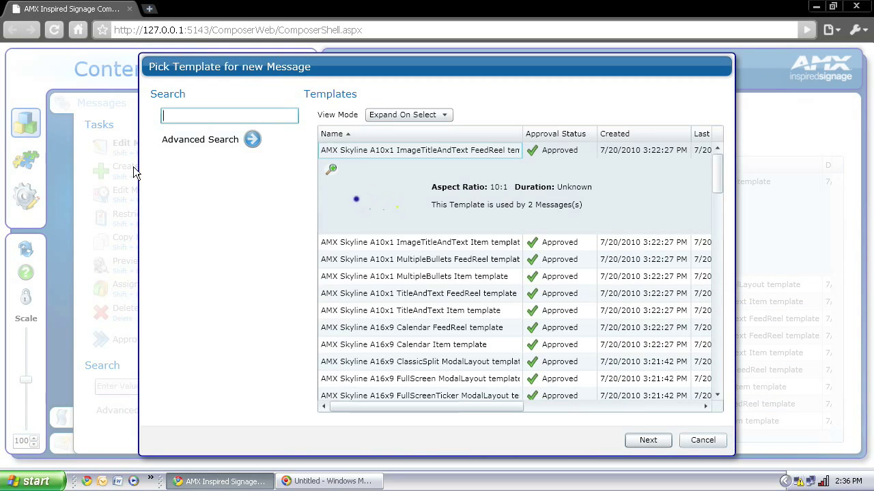
pyautogui.write('layout')
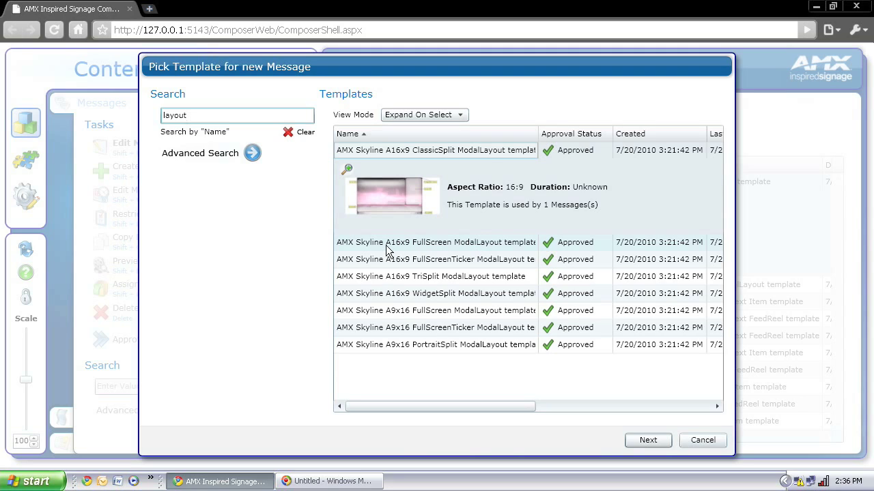
pyautogui.click(489, 260)
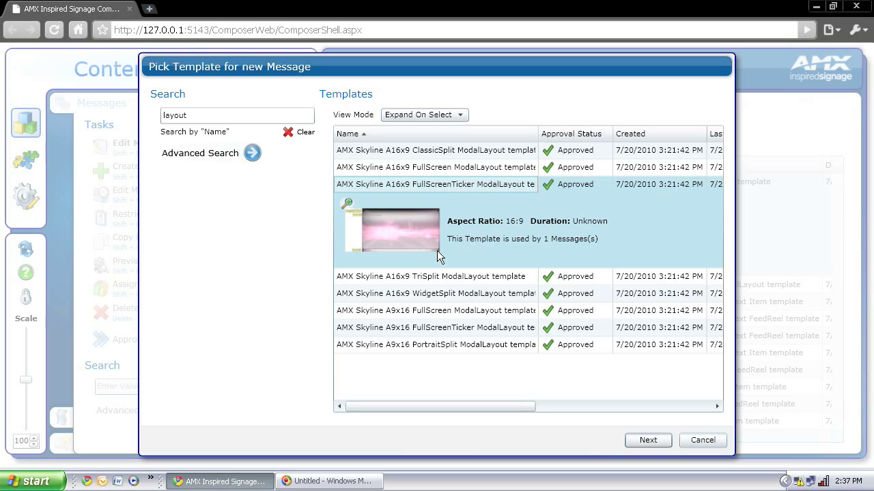
pyautogui.click(462, 277)
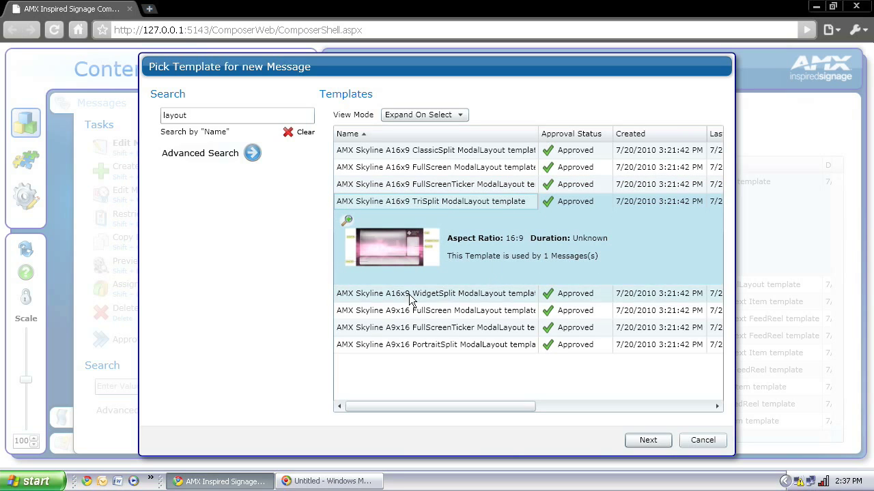
pyautogui.click(457, 317)
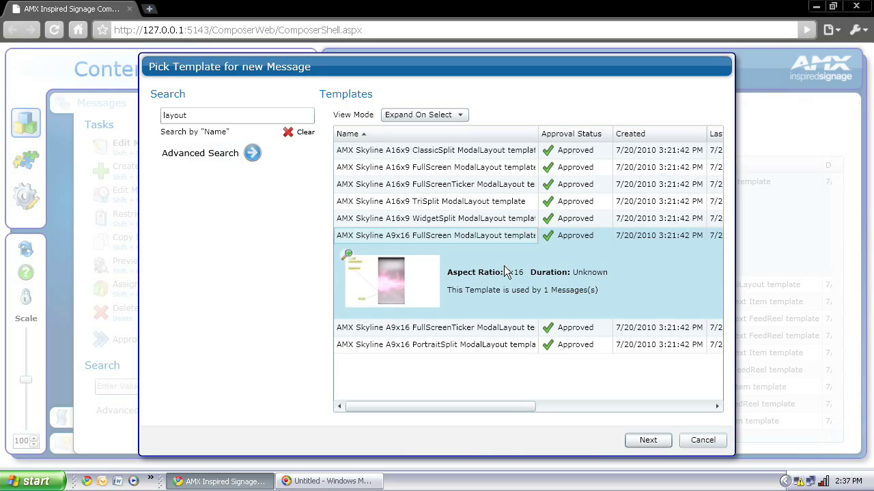
pyautogui.click(509, 150)
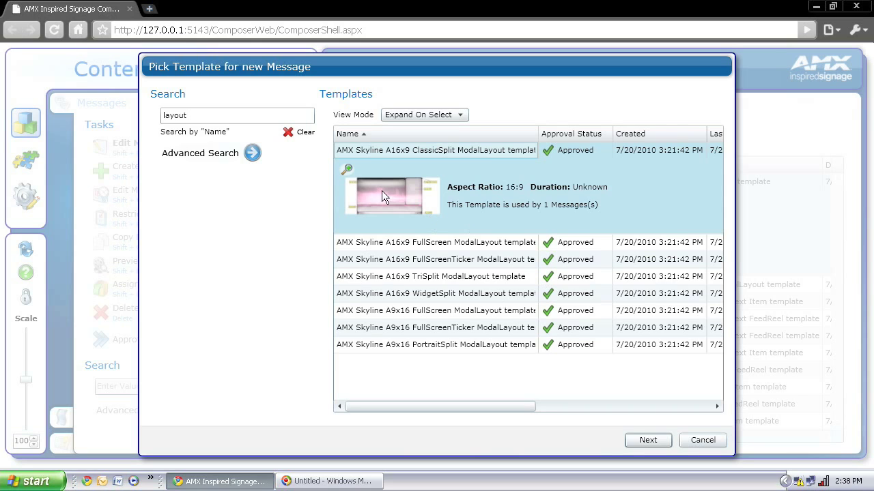
pyautogui.click(640, 445)
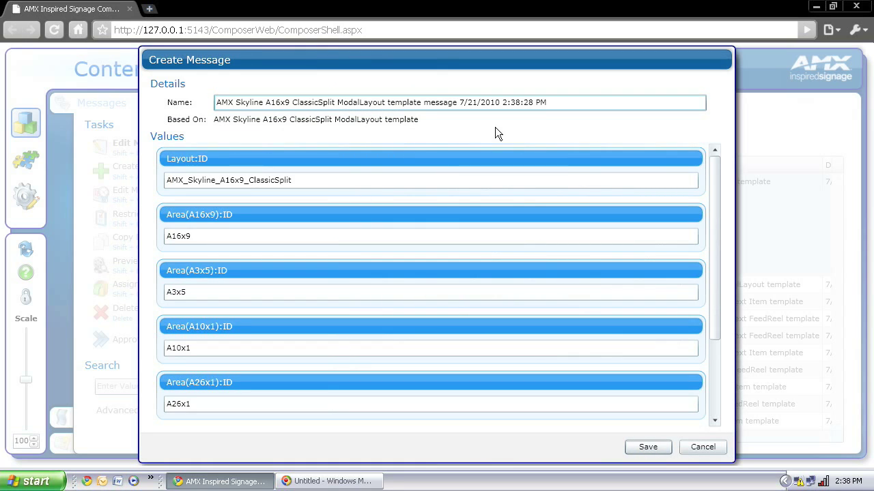
# - Name the message "_AMX Demo Layout- 4-Split", set its TemplateColour to dark blue (R:31 G:73 B:125) and save it
pyautogui.moveTo(548, 101); pyautogui.dragTo(201, 89)
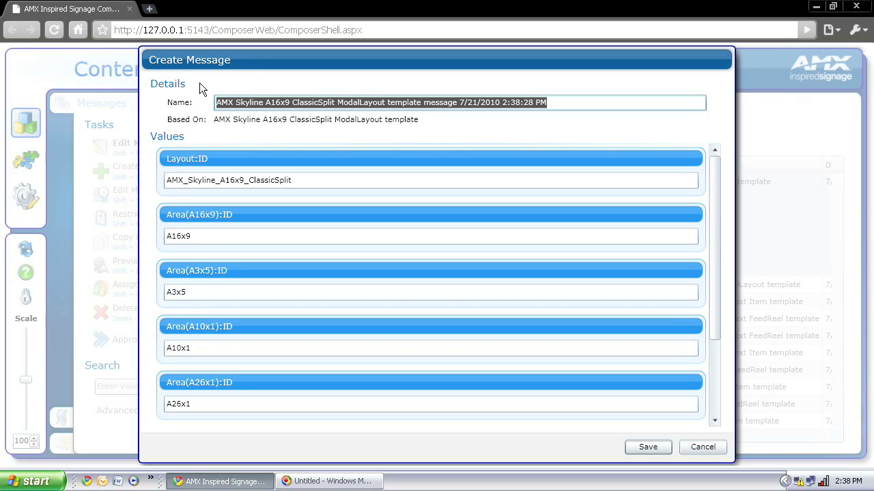
pyautogui.press('BackSpace')
pyautogui.write('_AMX Demo Layout- 4-Split')
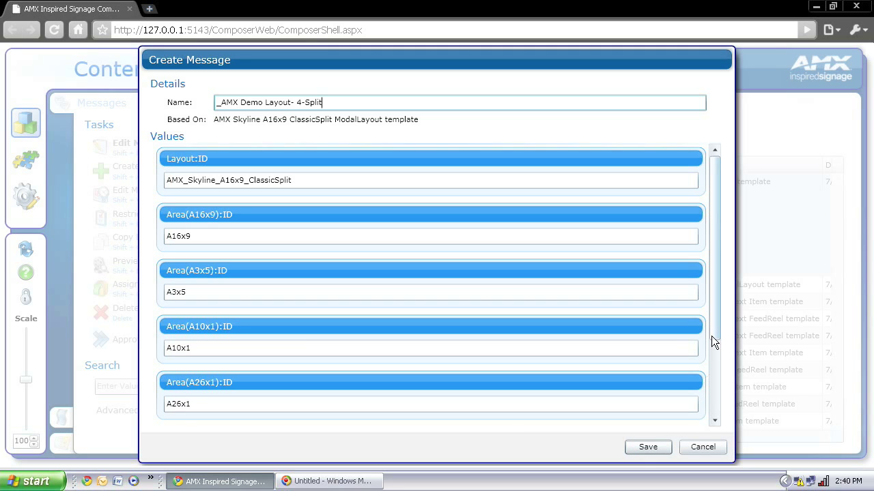
pyautogui.moveTo(712, 337); pyautogui.dragTo(719, 416)
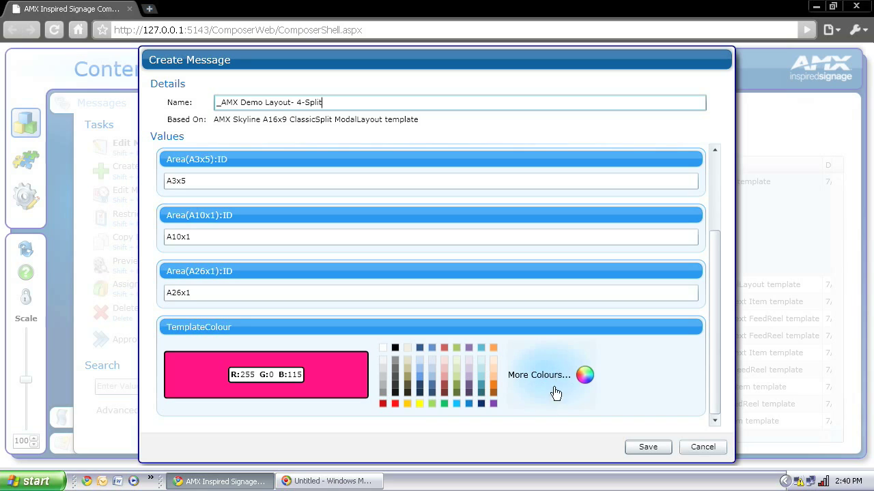
pyautogui.click(420, 349)
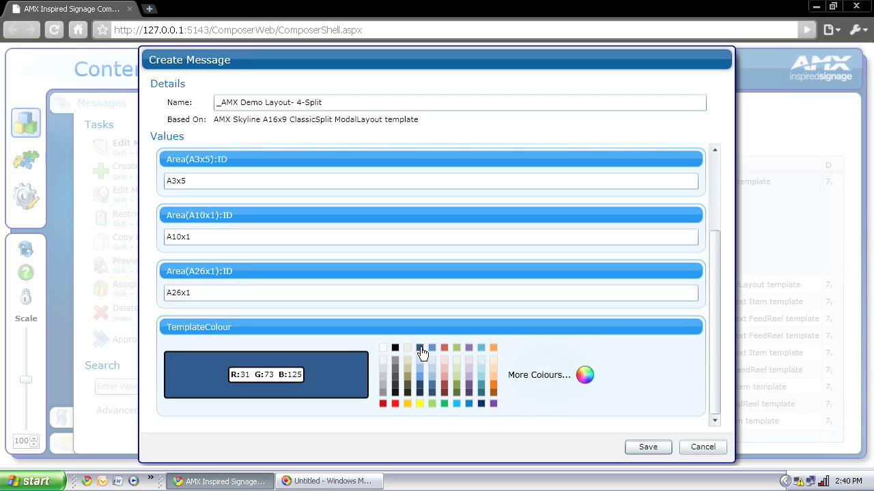
pyautogui.click(644, 450)
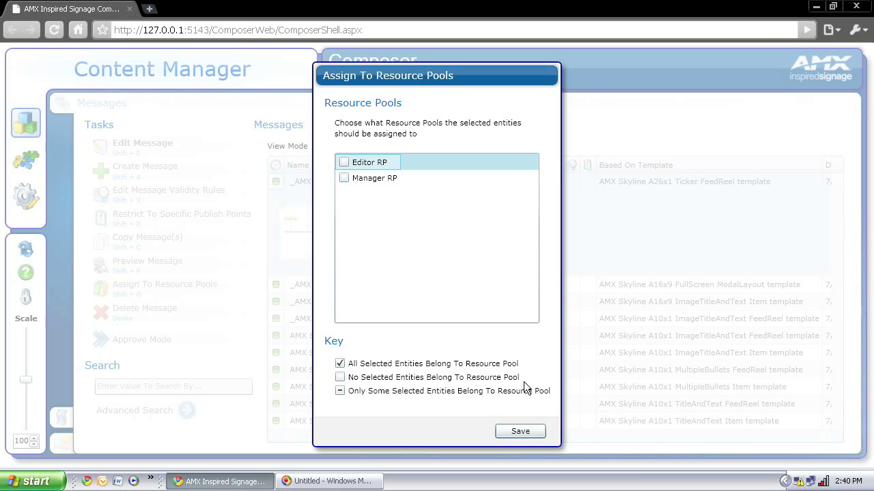
# - Assign the new message to the Editor RP and Manager RP resource pools
pyautogui.click(344, 162)
pyautogui.click(343, 177)
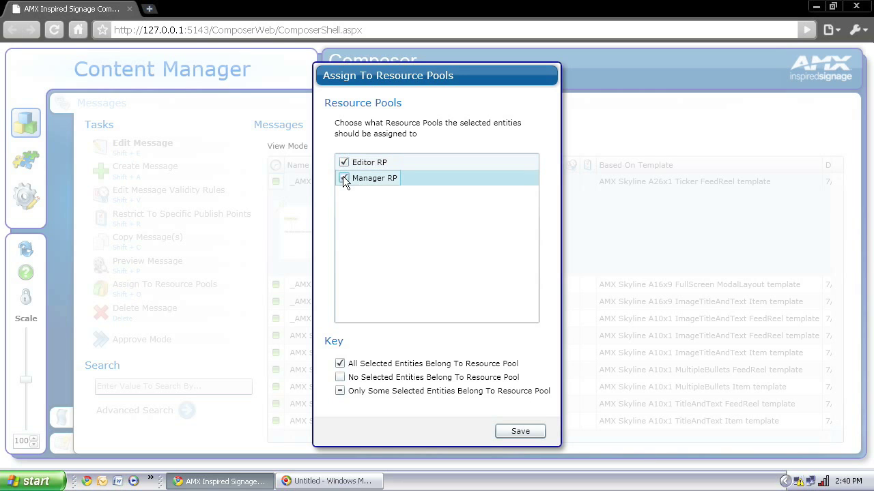
pyautogui.click(516, 436)
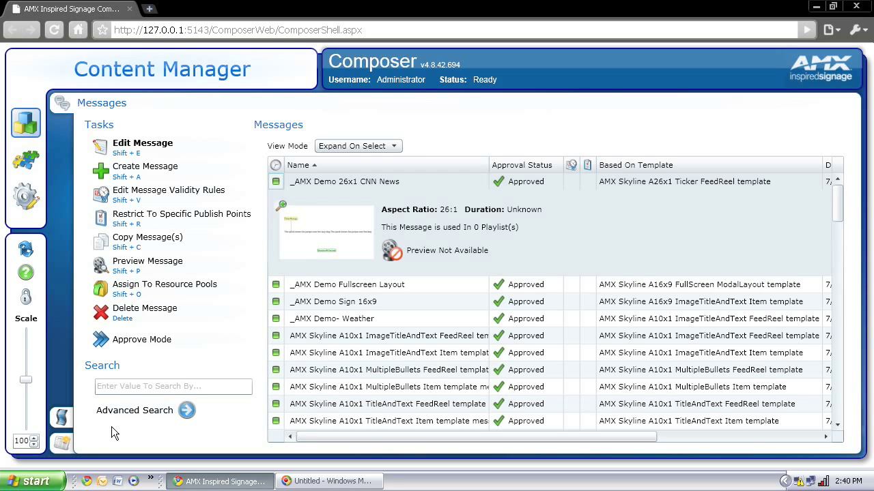
# - Assign _AMX Demo- Weather and the A10x1 MultipleBullets Item and TitleAndText Item messages to the A10x1 (primary) area playlist
pyautogui.click(61, 418)
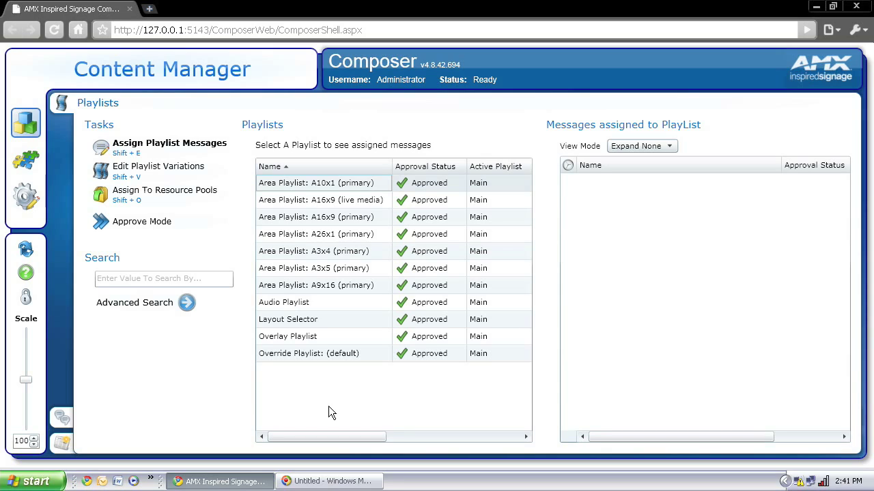
pyautogui.doubleClick(314, 183)
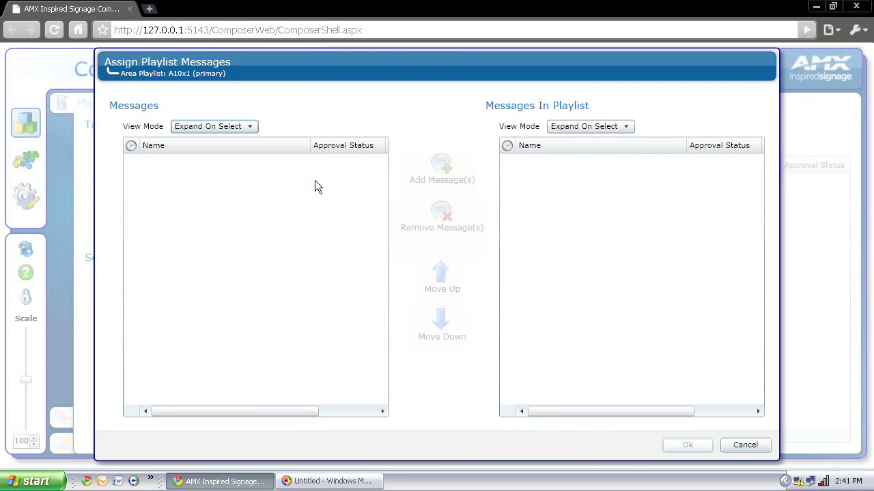
pyautogui.click(447, 174)
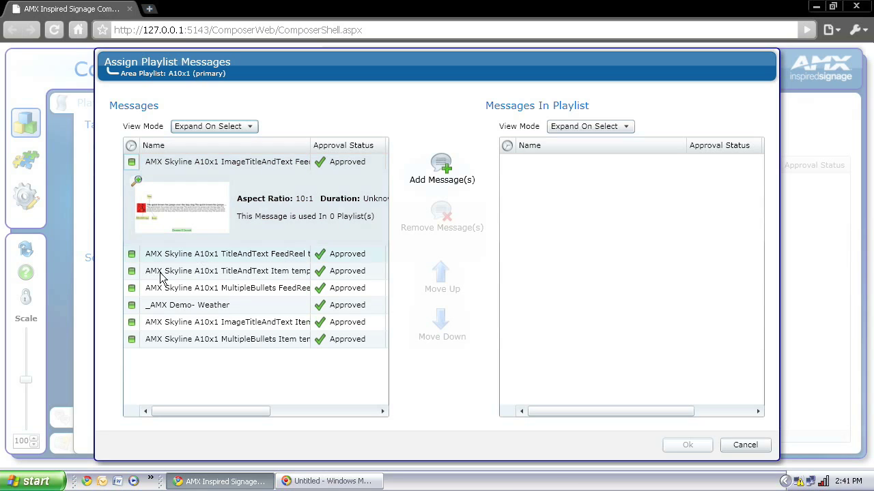
pyautogui.click(156, 306)
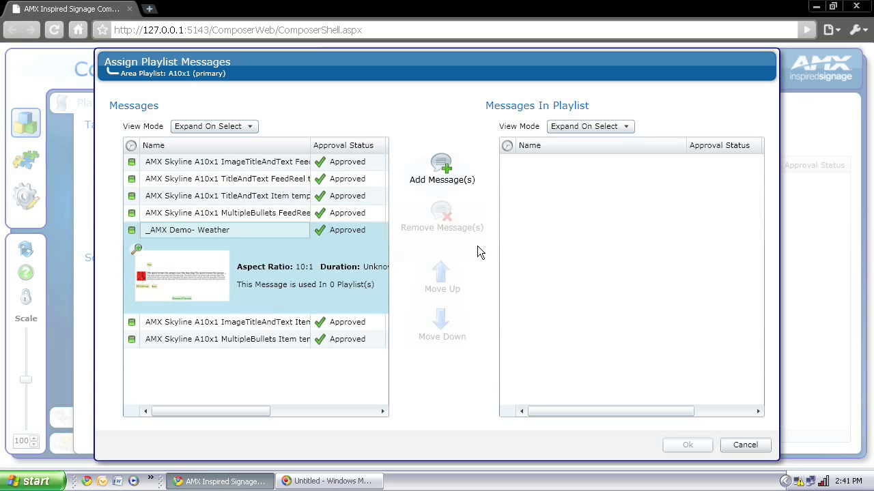
pyautogui.click(429, 170)
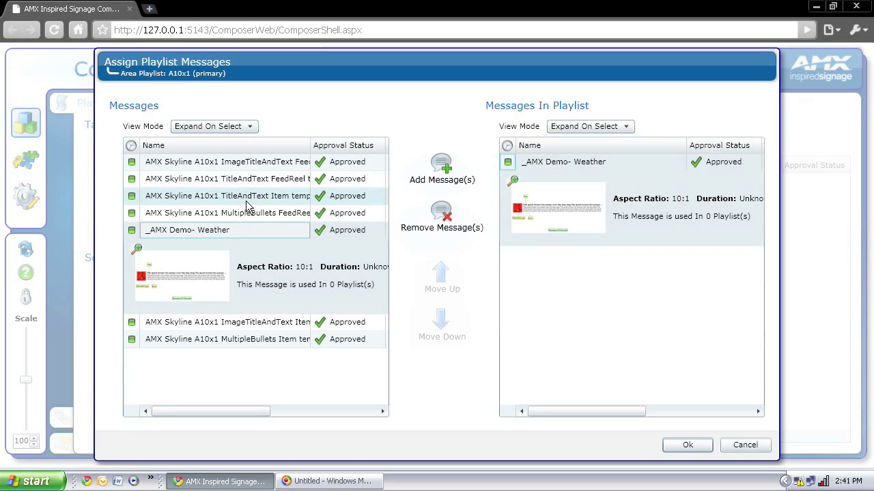
pyautogui.click(265, 317)
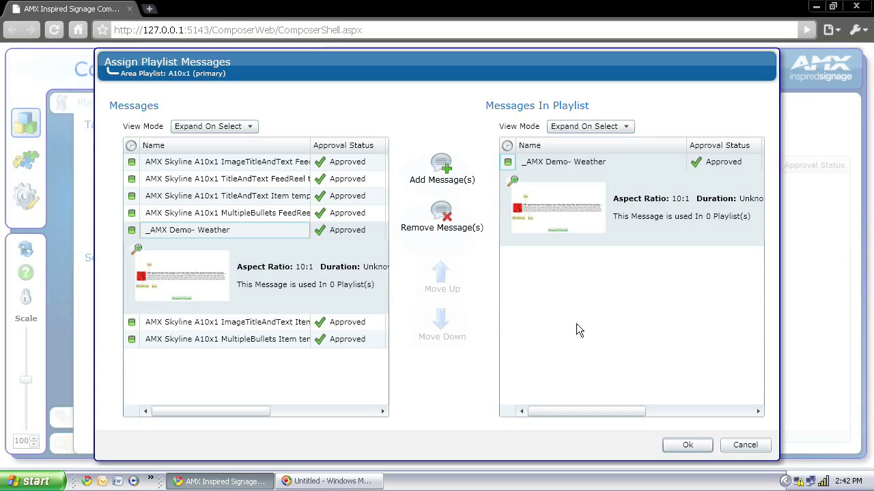
pyautogui.click(252, 217)
pyautogui.click(441, 170)
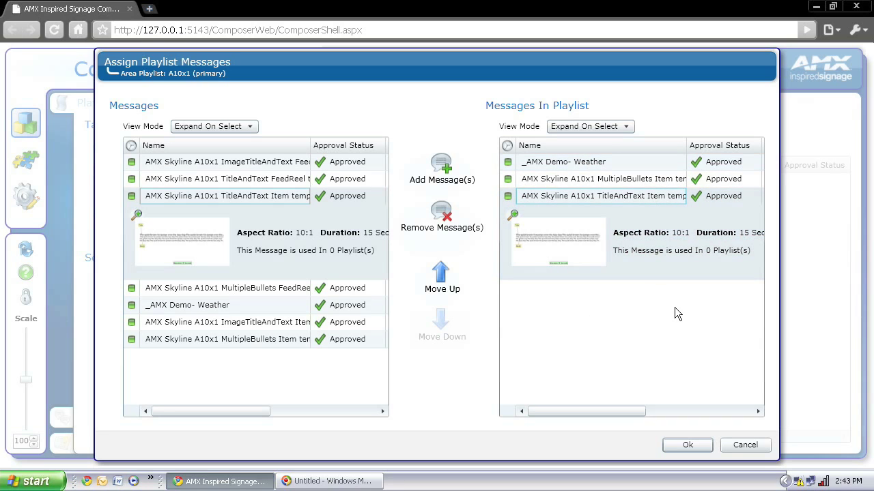
pyautogui.click(687, 446)
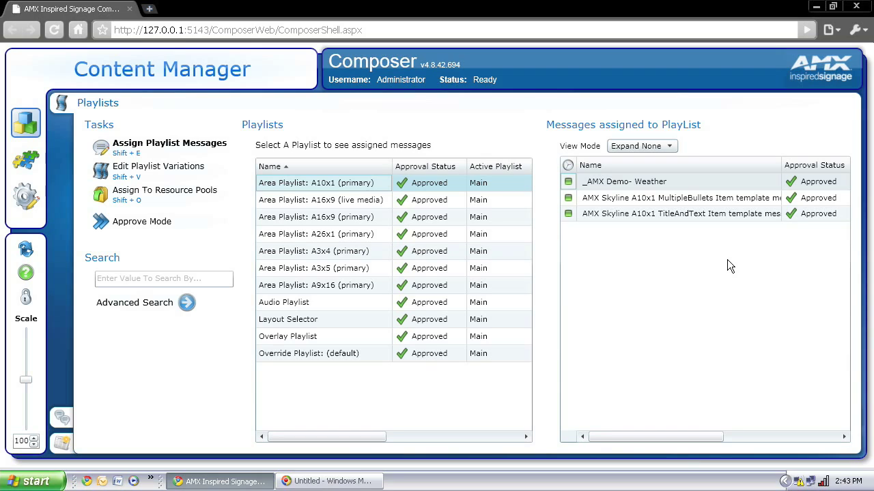
# - Check the A16x9 (primary) playlist's messages and assign _AMX Demo 26x1 CNN News to the A26x1 (primary) area playlist
pyautogui.click(325, 218)
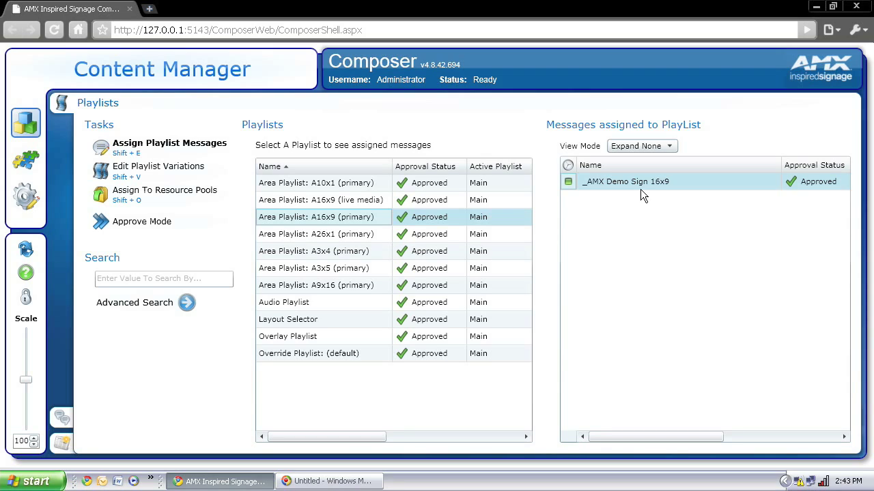
pyautogui.click(350, 238)
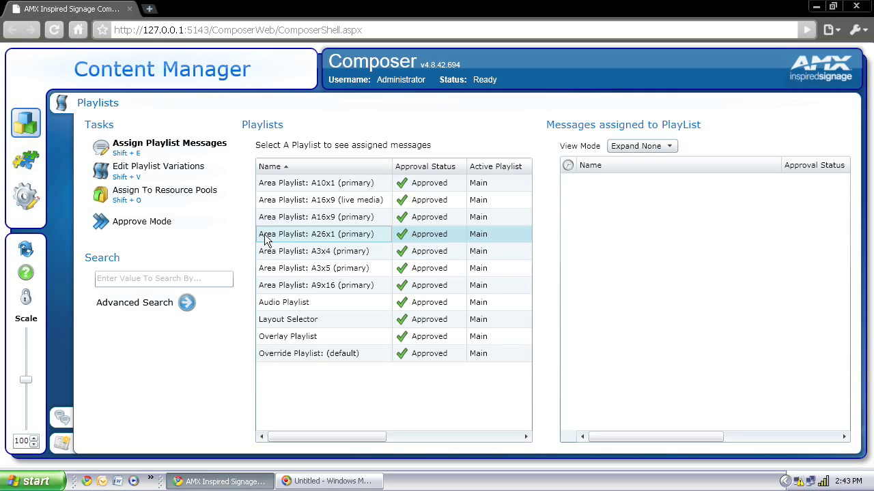
pyautogui.hotkey('shift', 'e')
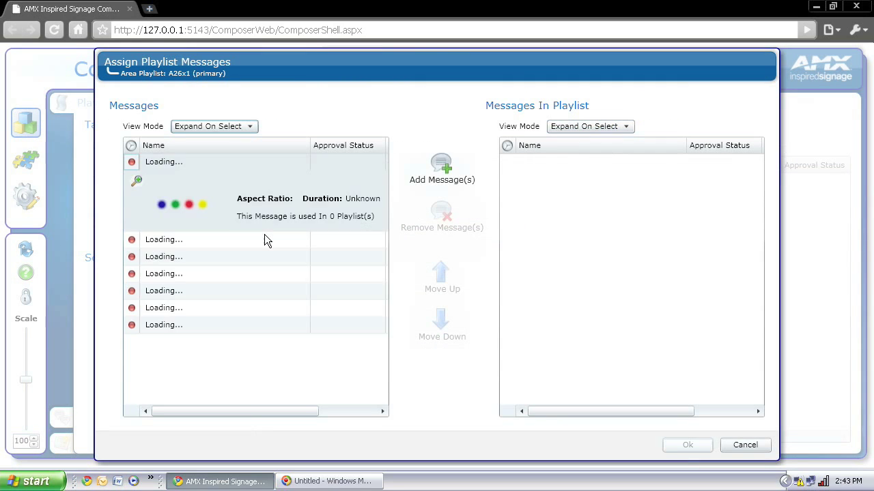
pyautogui.click(198, 307)
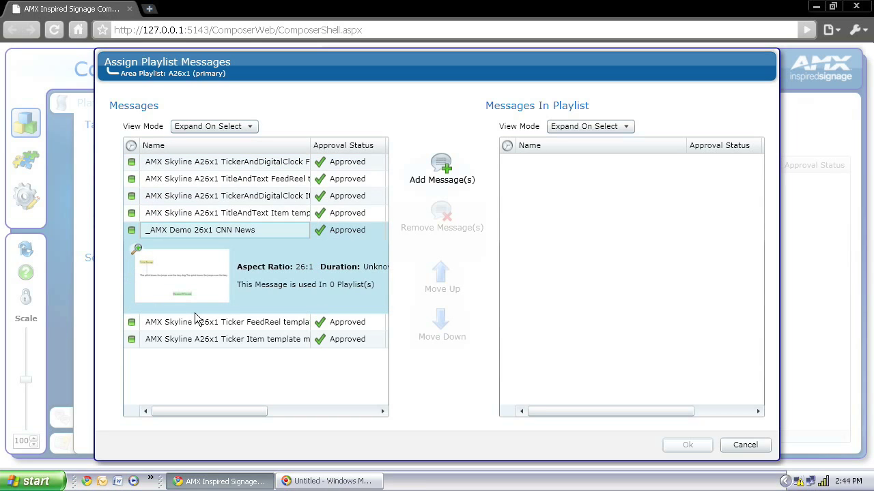
pyautogui.click(447, 177)
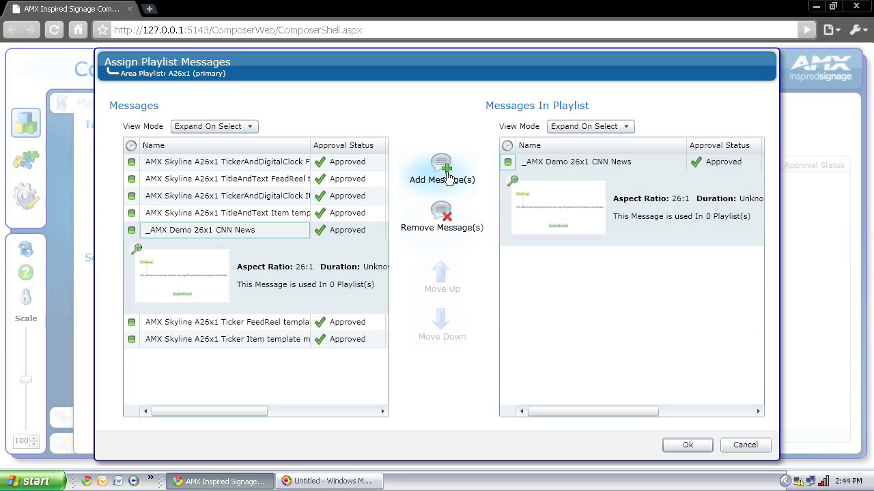
pyautogui.click(694, 452)
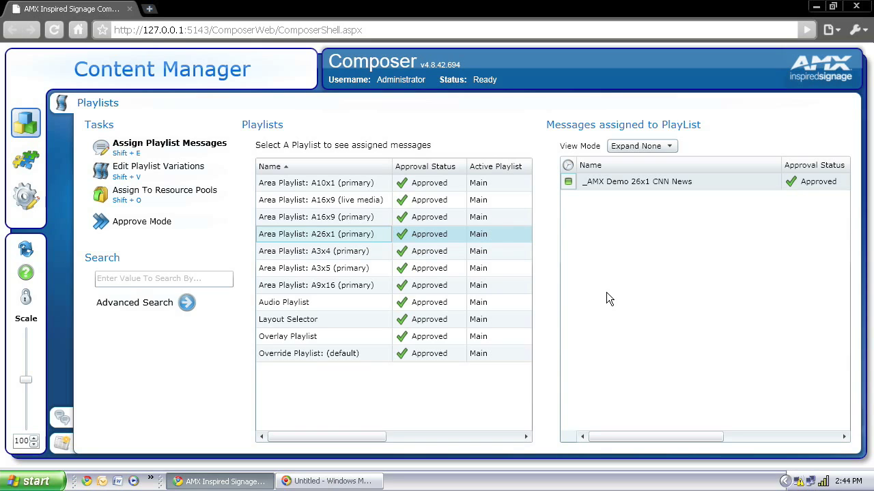
# - Assign the AMX Skyline A3x5 ClockAndDate Item message to the A3x5 (primary) area playlist
pyautogui.click(329, 268)
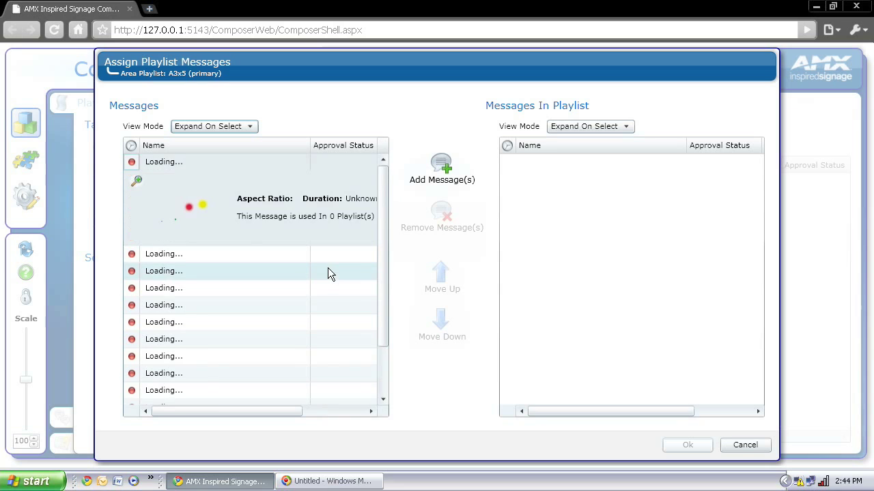
pyautogui.moveTo(382, 225); pyautogui.dragTo(383, 265)
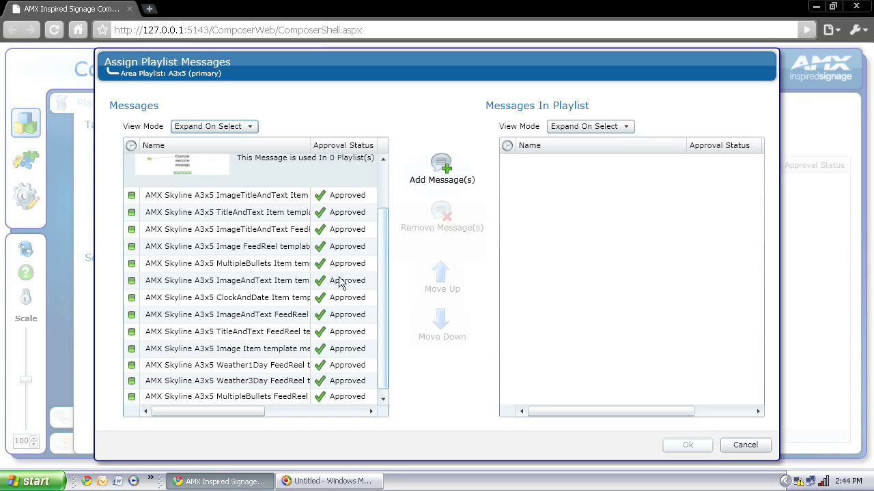
pyautogui.click(260, 297)
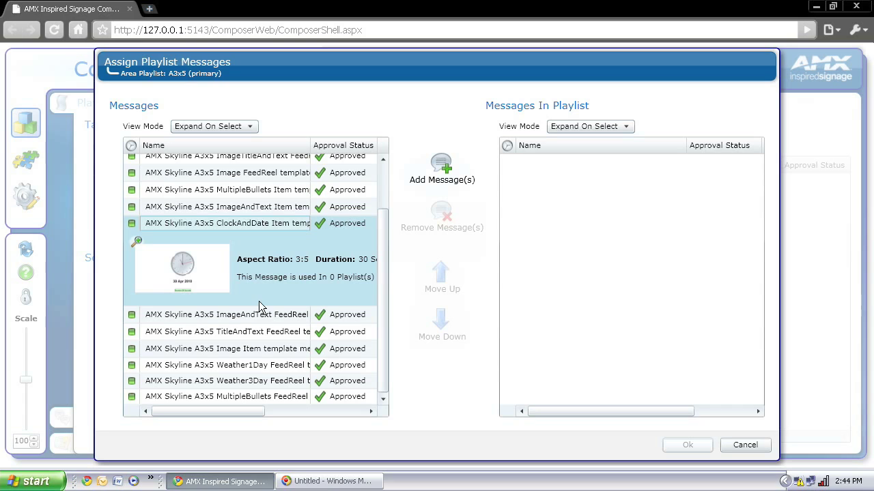
pyautogui.click(445, 174)
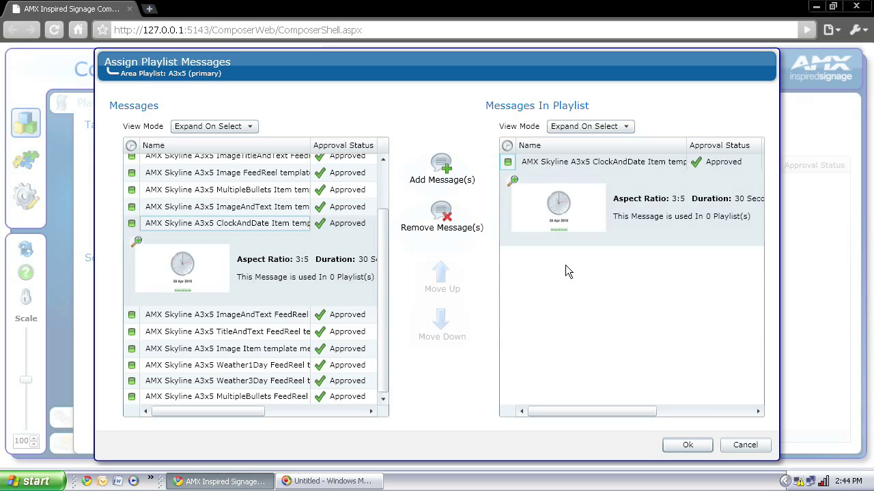
pyautogui.click(608, 236)
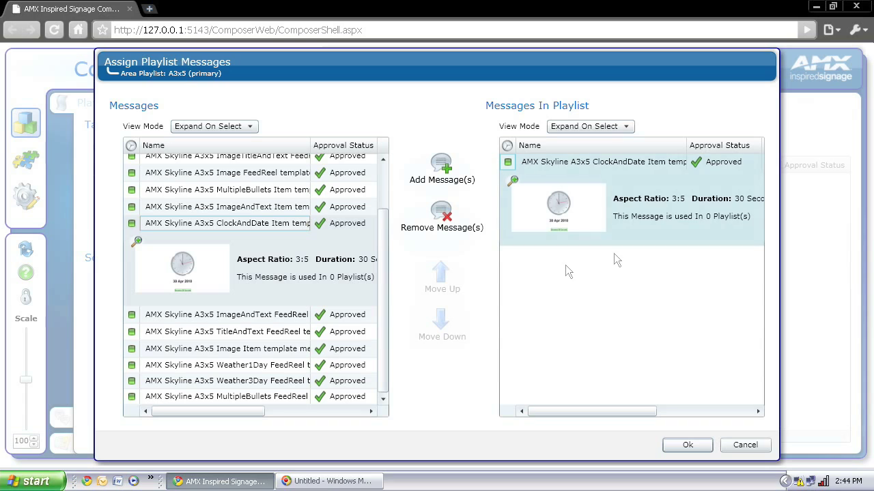
pyautogui.click(667, 450)
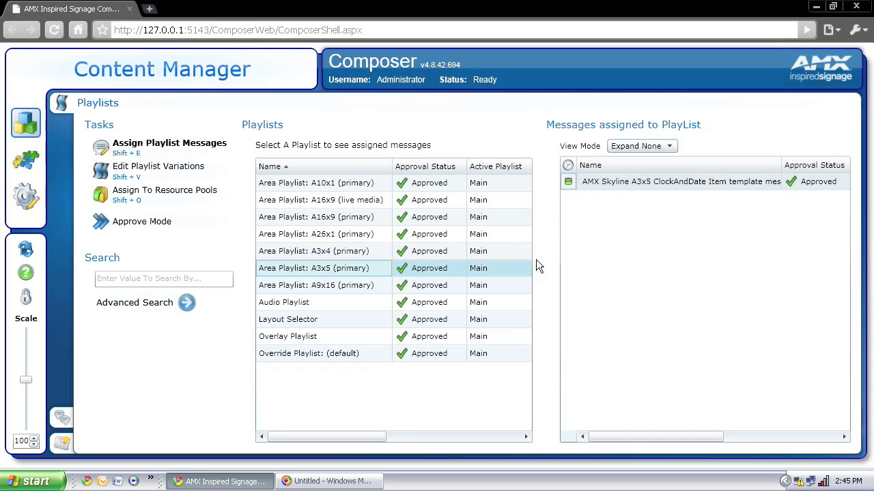
# - Review the messages assigned to the A10x1, A16x9, A26x1 and A3x5 (primary) area playlists
pyautogui.click(348, 179)
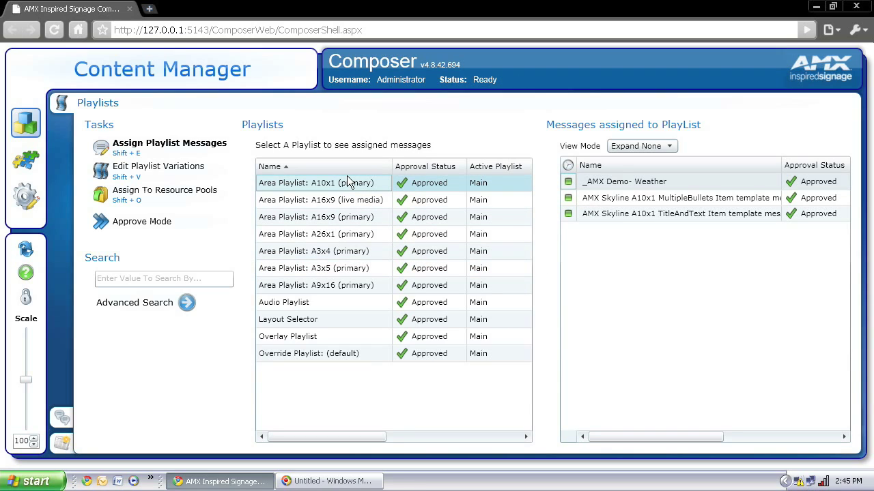
pyautogui.click(343, 221)
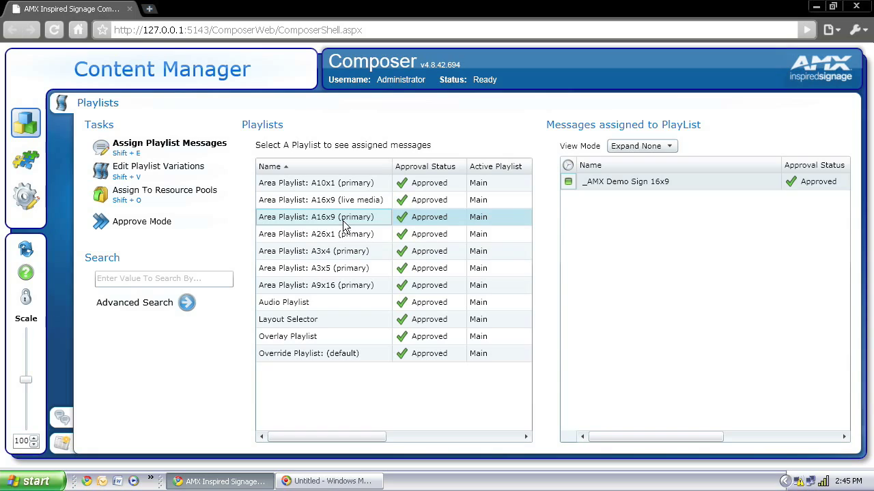
pyautogui.click(347, 234)
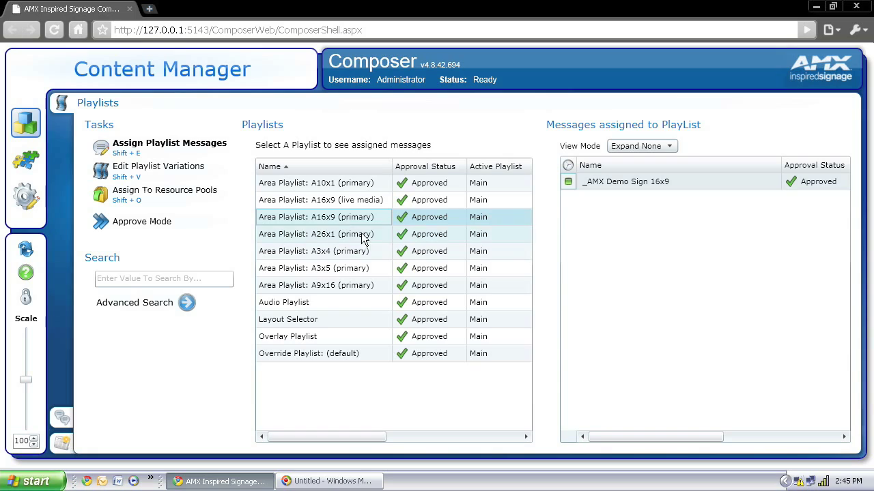
pyautogui.click(354, 272)
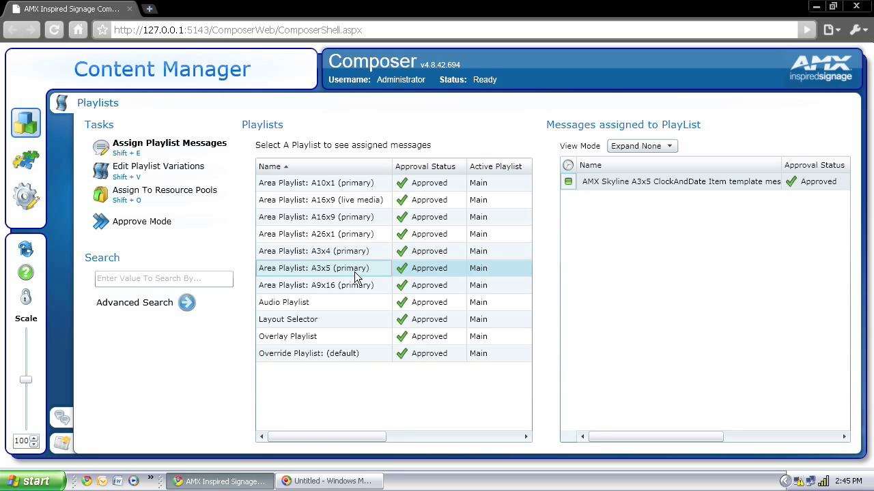
# - Replace _AMX Demo Fullscreen Layout with _AMX Demo Layout- 4-Split in the Layout Selector playlist
pyautogui.doubleClick(309, 325)
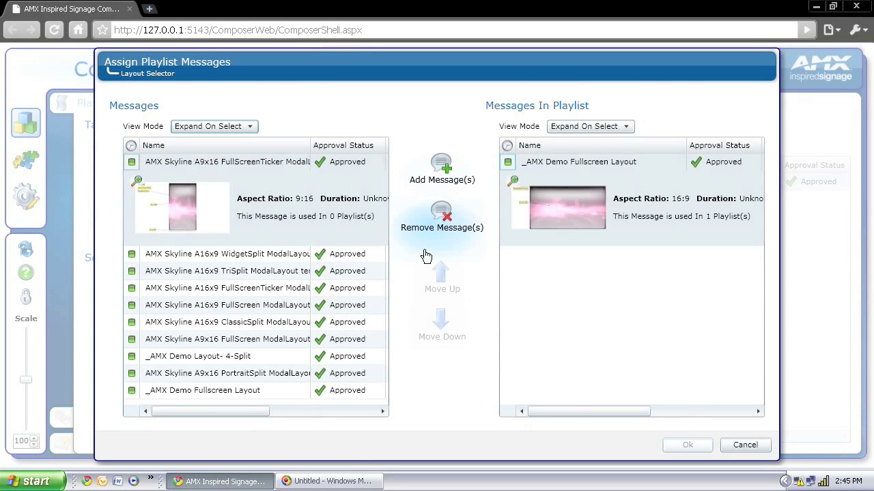
pyautogui.click(571, 194)
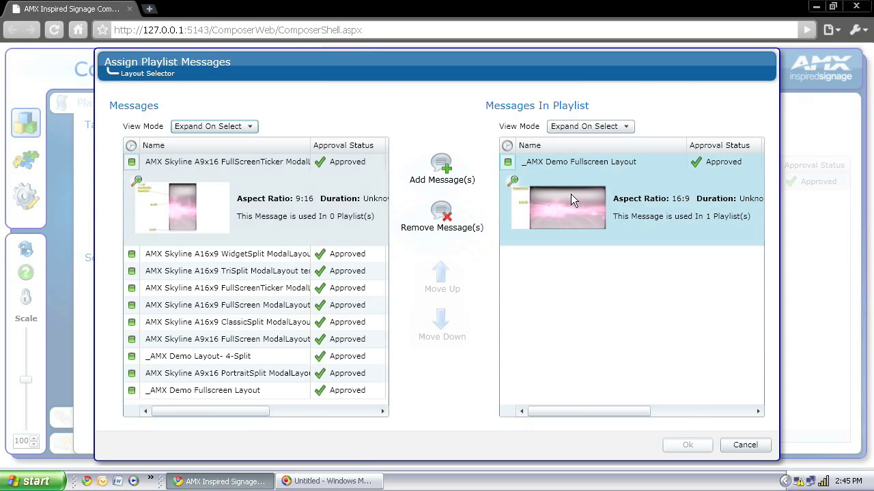
pyautogui.click(449, 217)
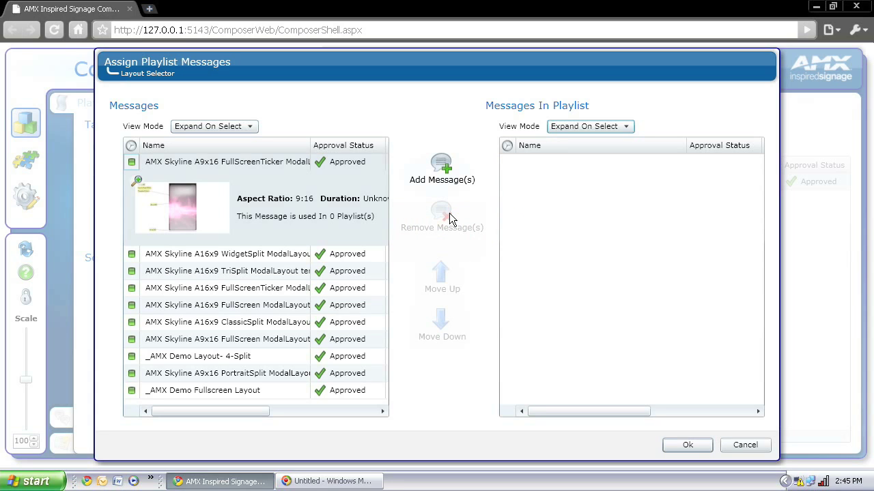
pyautogui.click(210, 356)
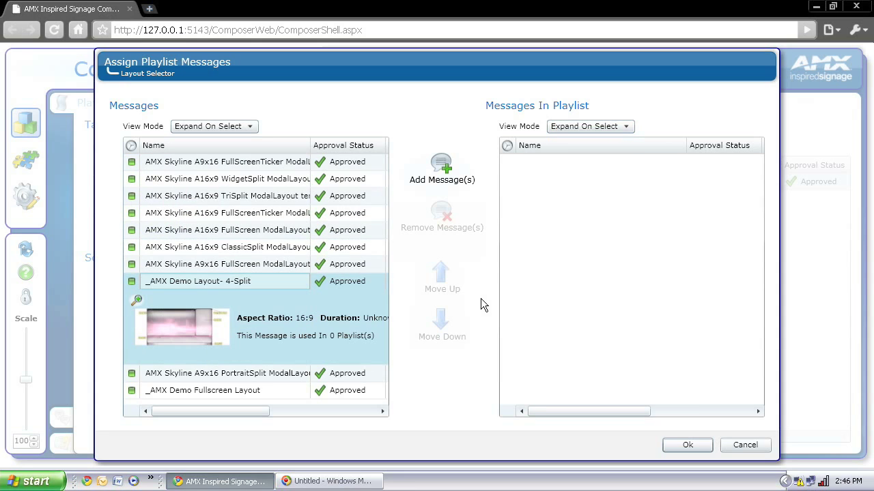
pyautogui.click(445, 183)
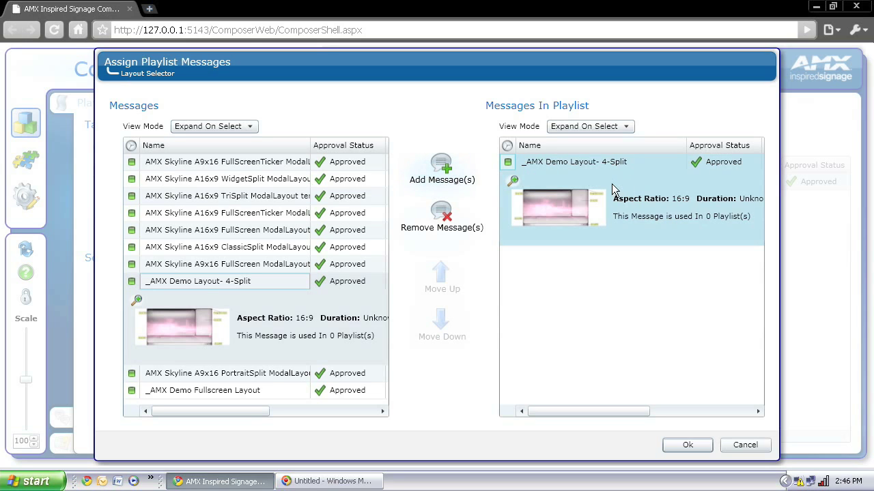
pyautogui.click(687, 445)
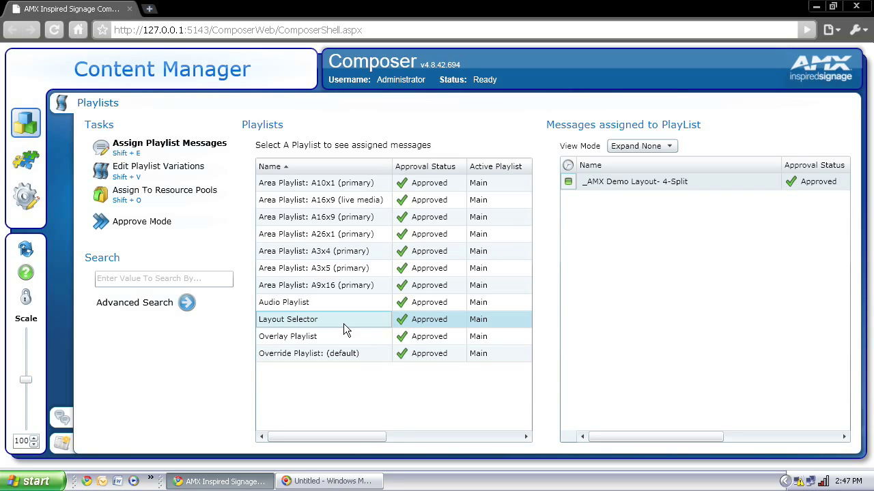
# - Force publish all messages to all publish points and check the current view in the Training Player's live monitor
pyautogui.click(61, 442)
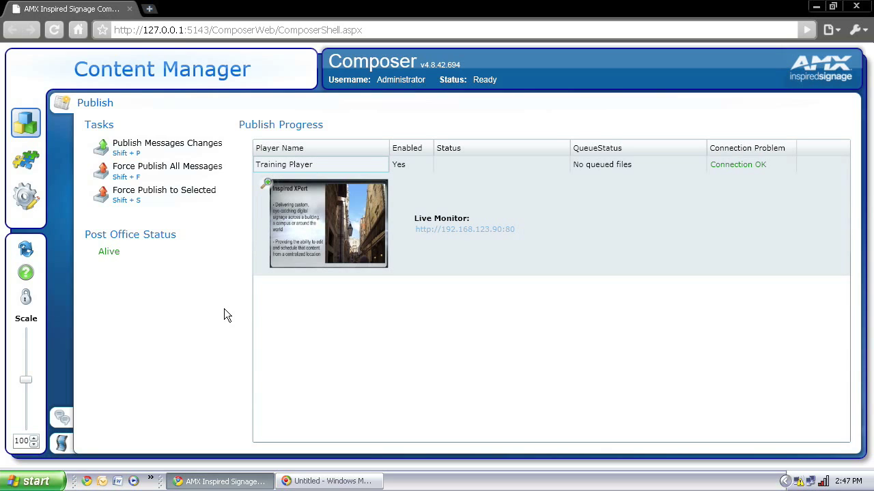
pyautogui.click(169, 169)
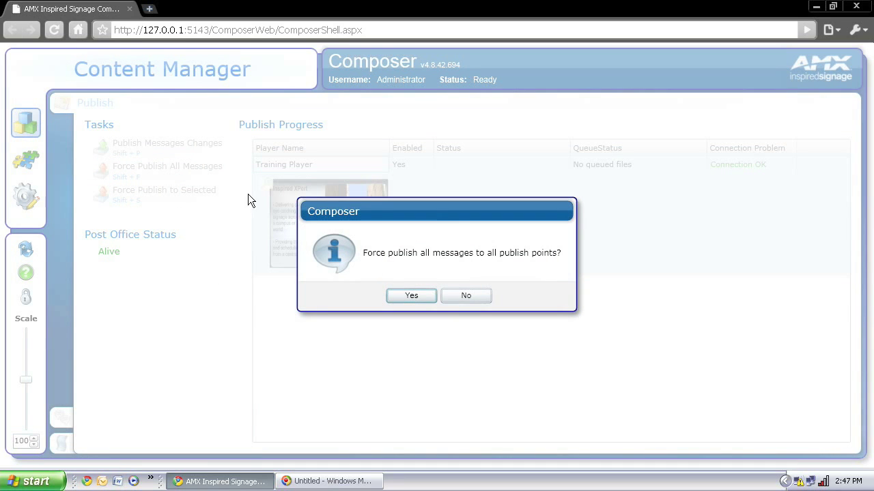
pyautogui.click(408, 295)
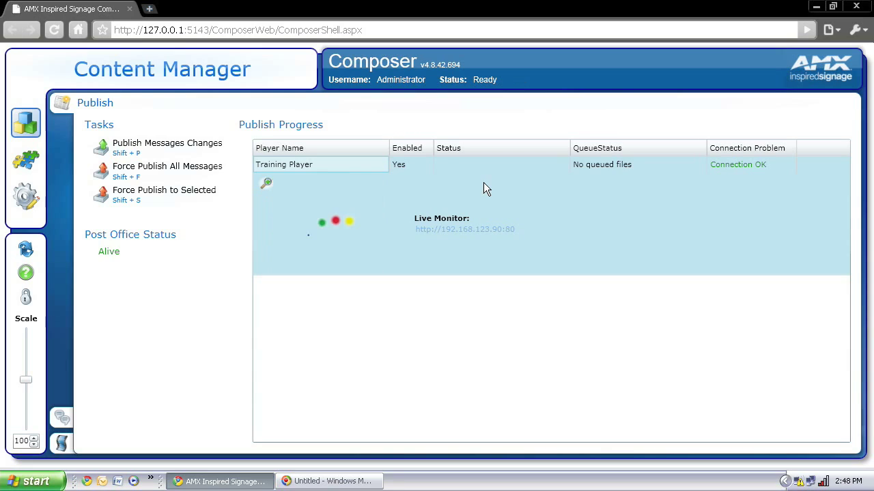
pyautogui.click(469, 230)
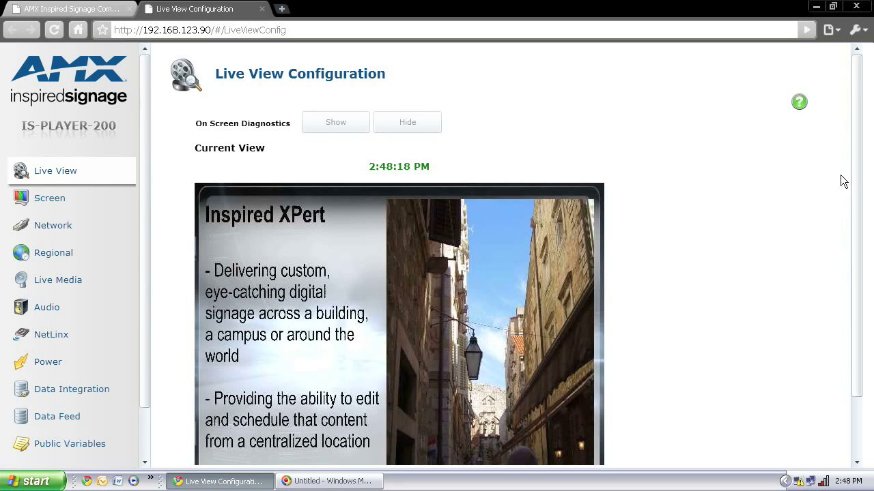
pyautogui.moveTo(858, 175); pyautogui.dragTo(858, 227)
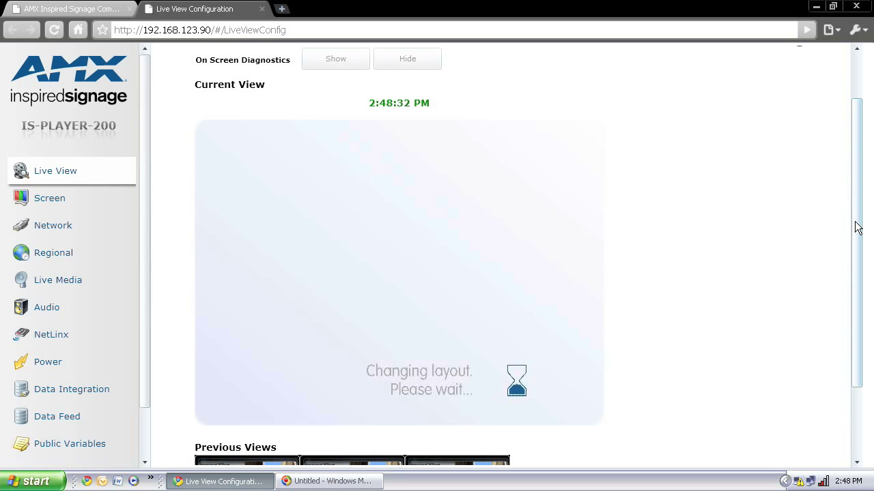